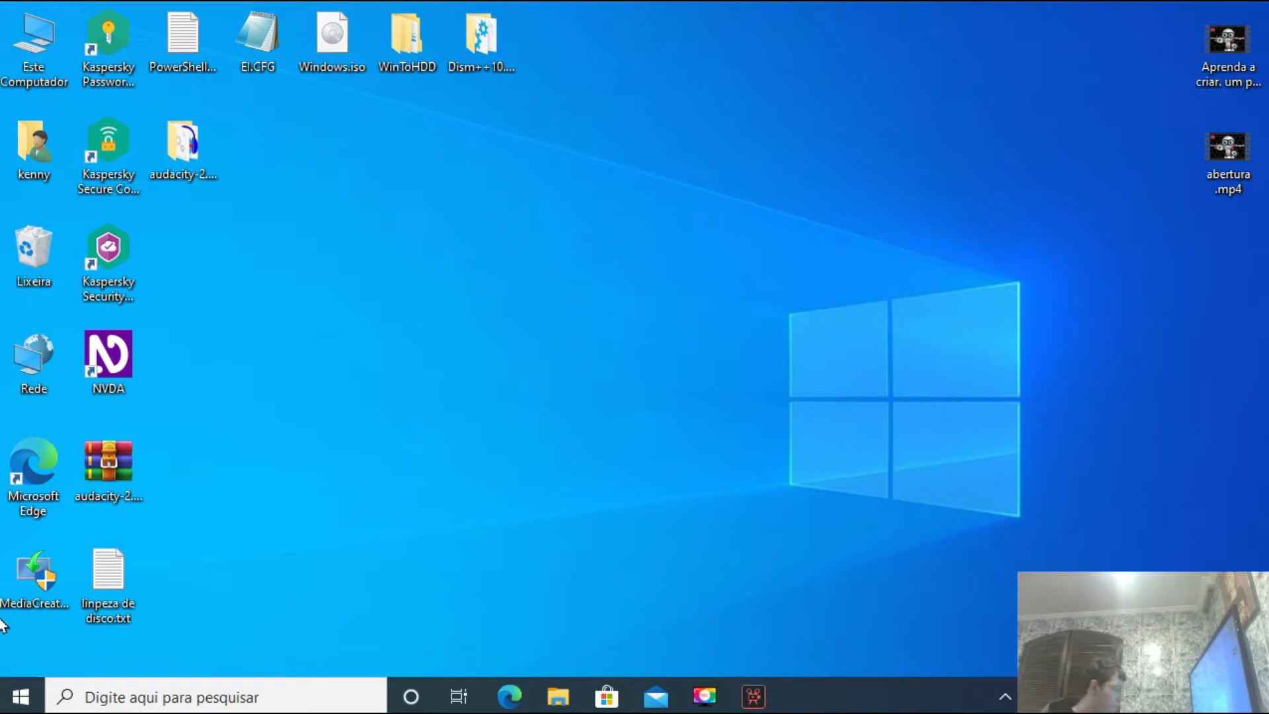
Step: Open This PC and start Disk Cleanup from the properties of Disco Local (C:)
{"action": "double_click", "coordinate": [40, 53]}
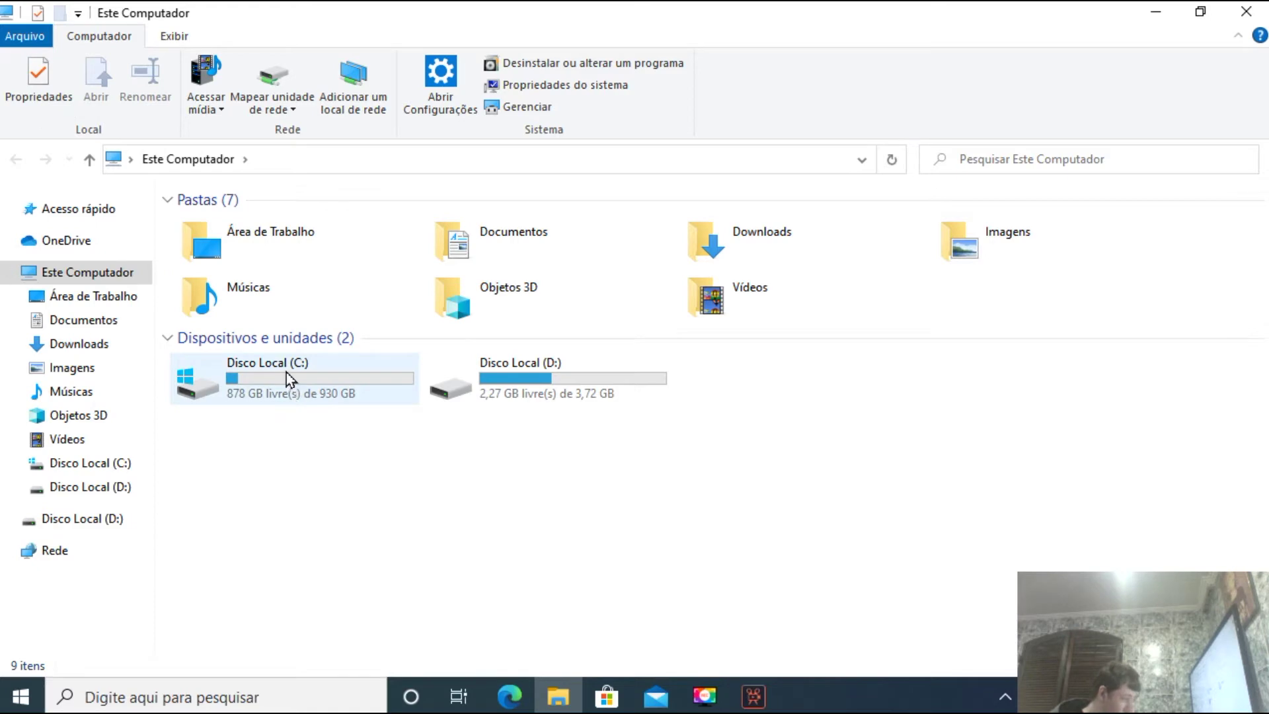
{"action": "mouse_move", "coordinate": [287, 372]}
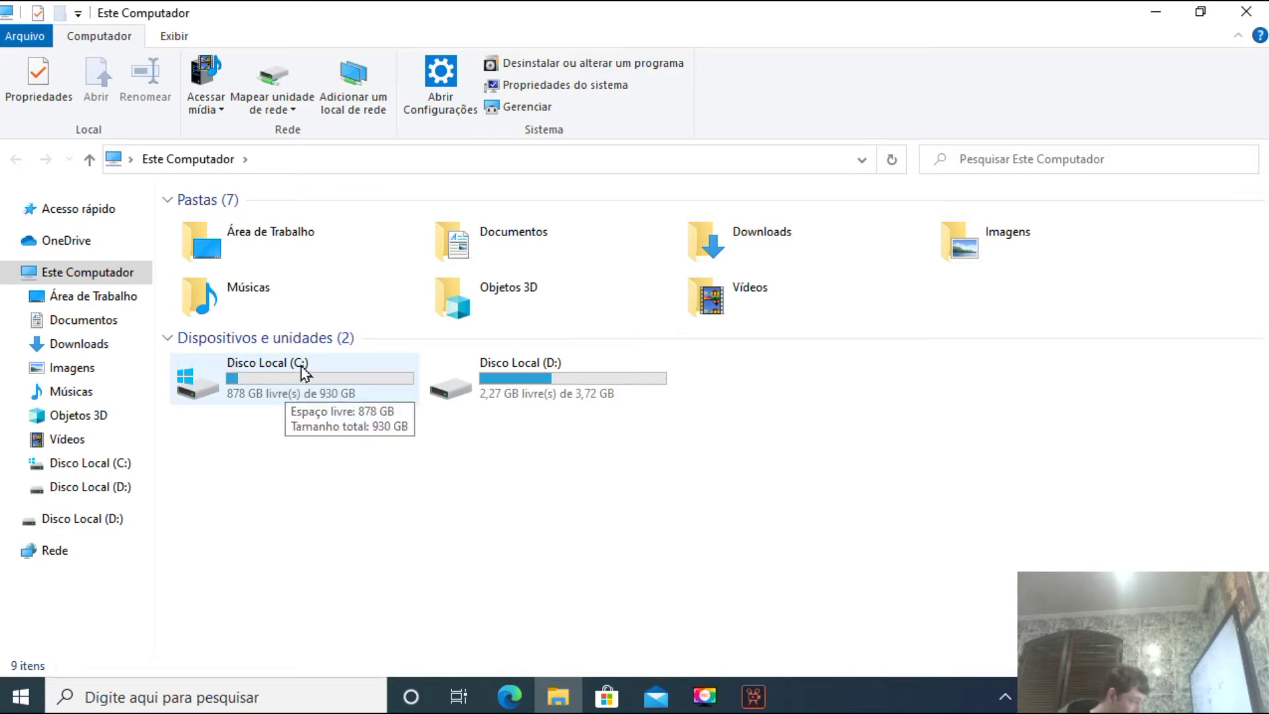
{"action": "right_click", "coordinate": [287, 381]}
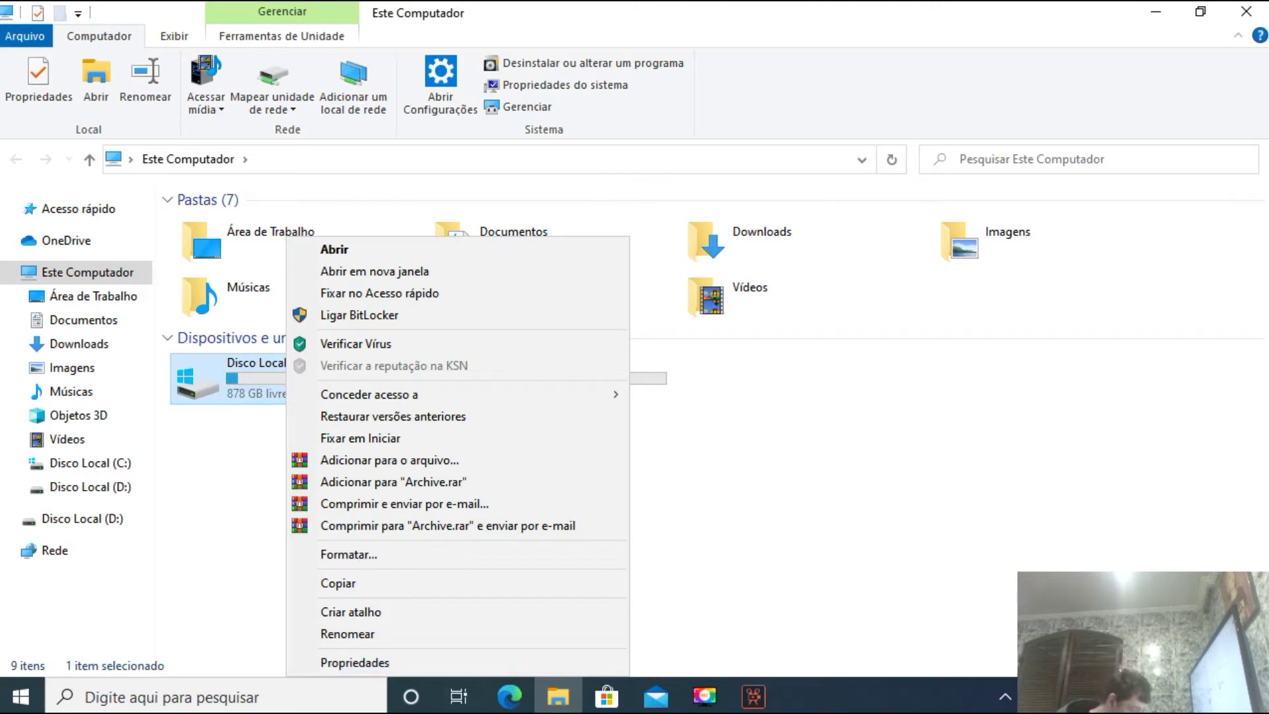
{"action": "left_click", "coordinate": [405, 663]}
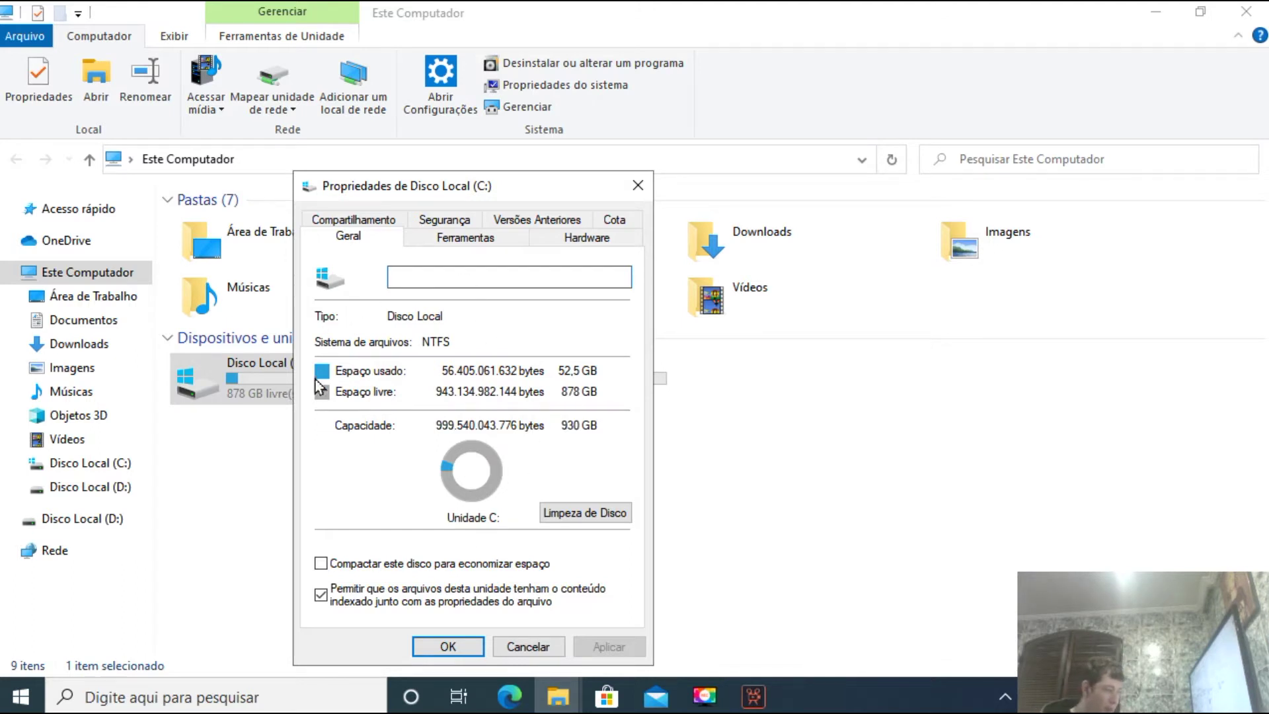
{"action": "left_click", "coordinate": [584, 513]}
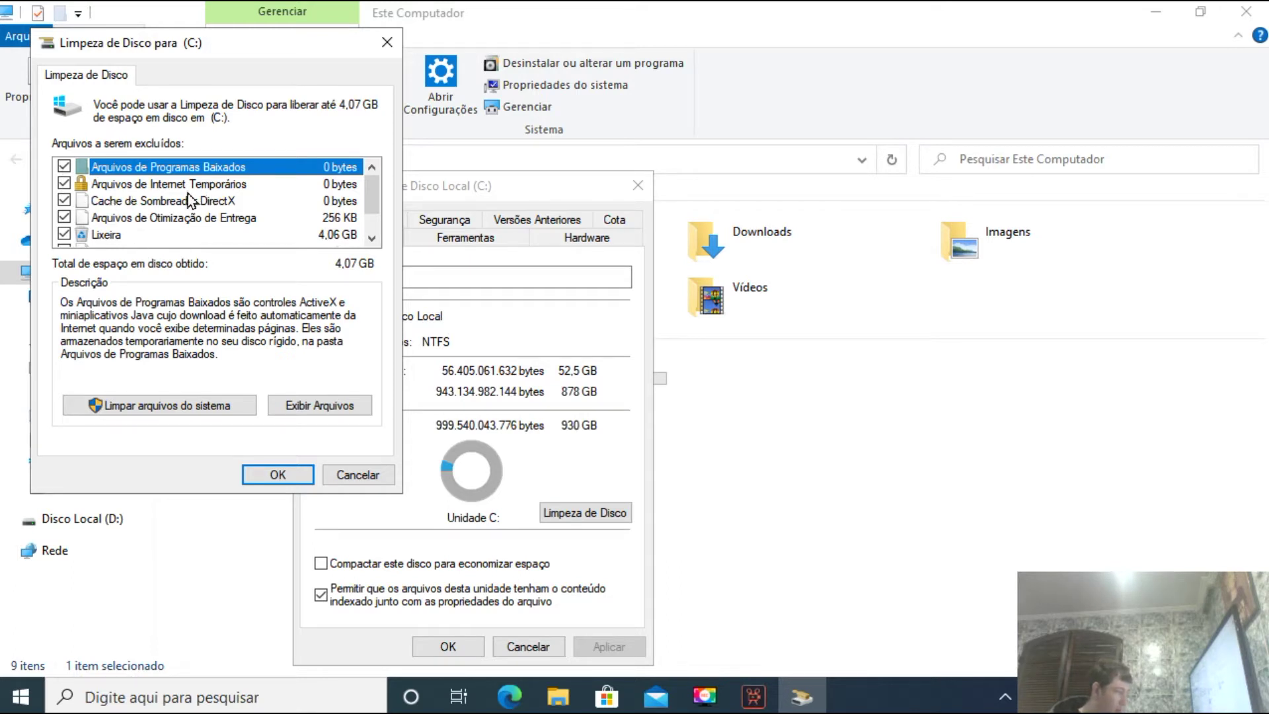
Step: Review the file categories offered for deletion and rescan drive C: with system files included
{"action": "scroll", "coordinate": [114, 209], "scroll_direction": "down", "scroll_amount": 1}
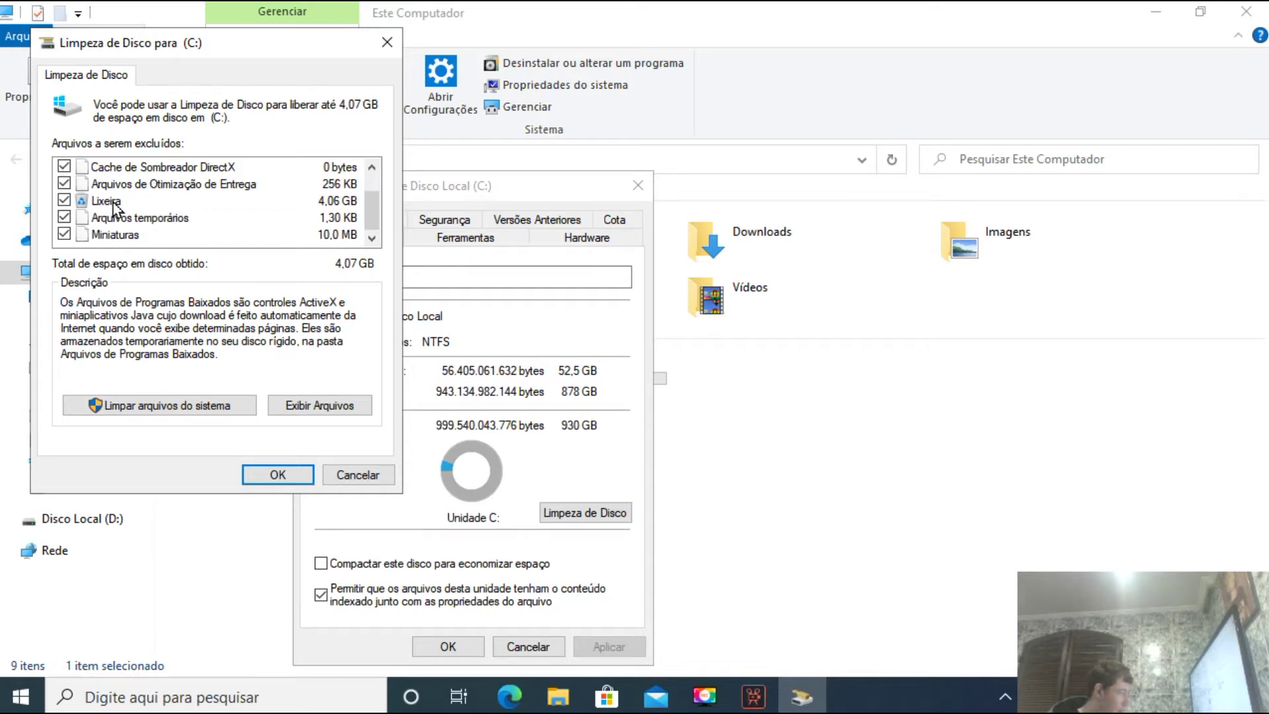
{"action": "scroll", "coordinate": [147, 222], "scroll_direction": "up", "scroll_amount": 1}
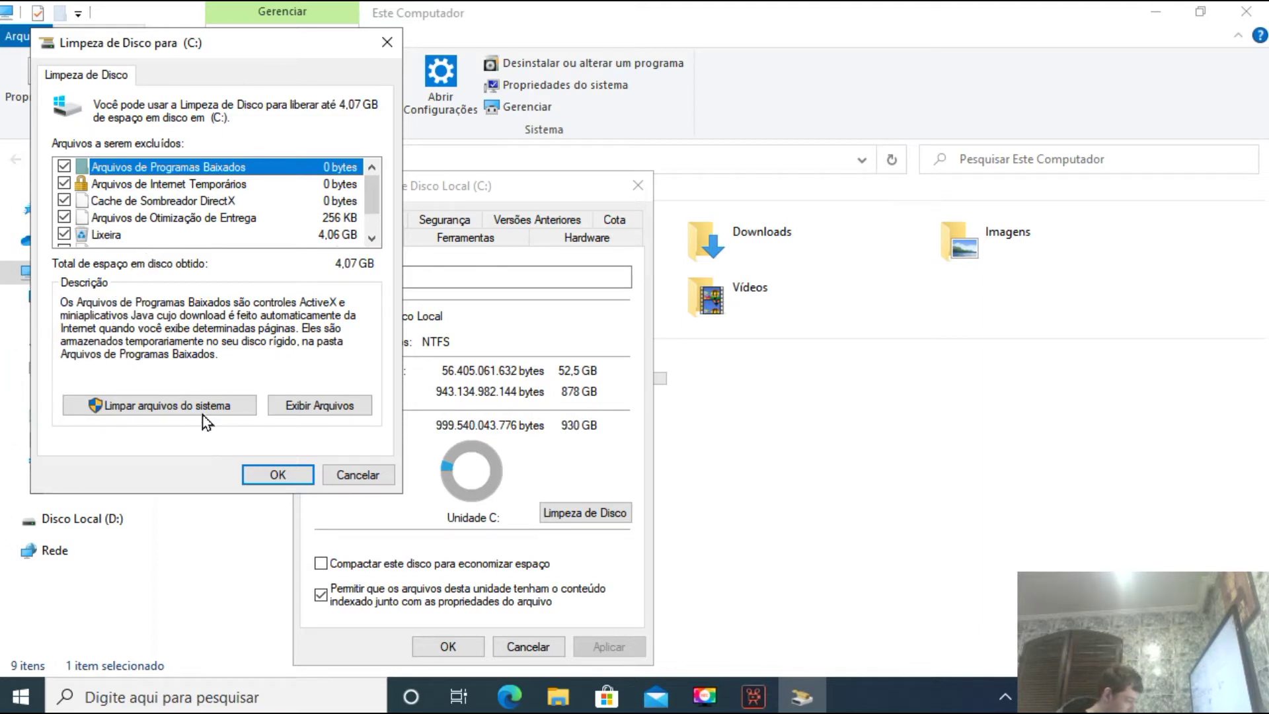
{"action": "left_click", "coordinate": [171, 399]}
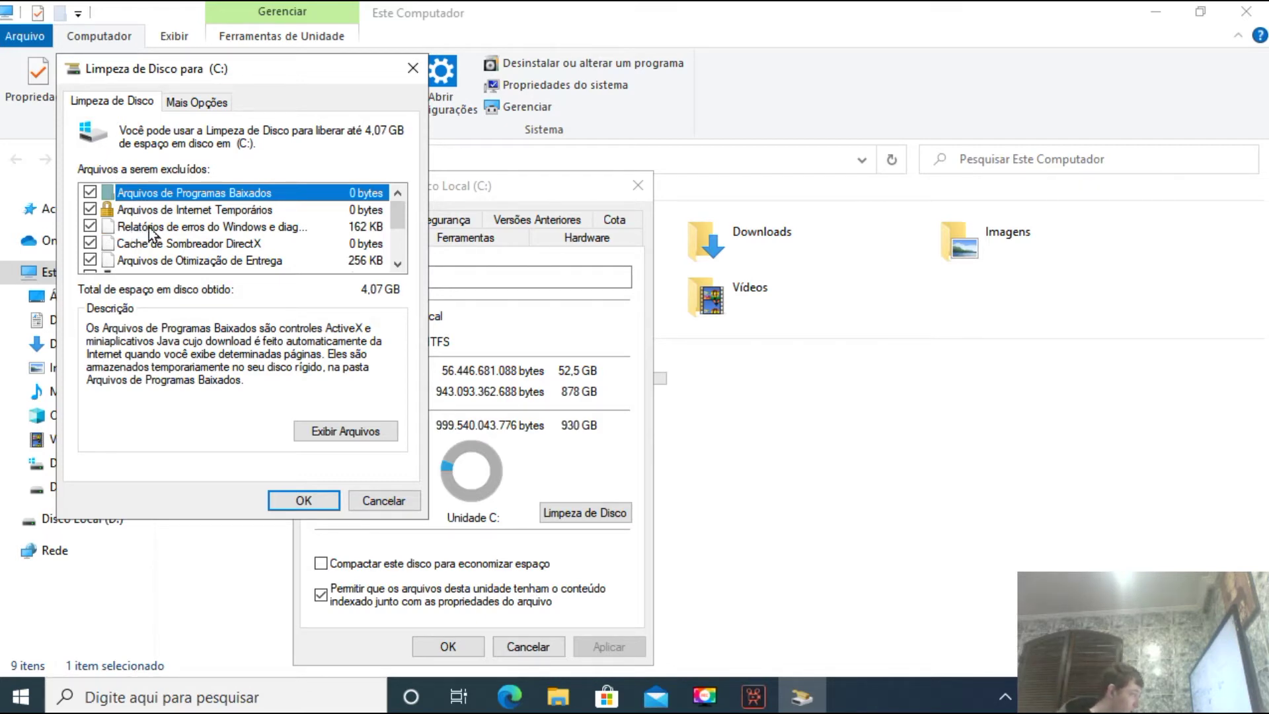
Step: Review the expanded cleanup list with all categories checked and permanently delete those files from drive C:
{"action": "scroll", "coordinate": [139, 238], "scroll_direction": "down", "scroll_amount": 2}
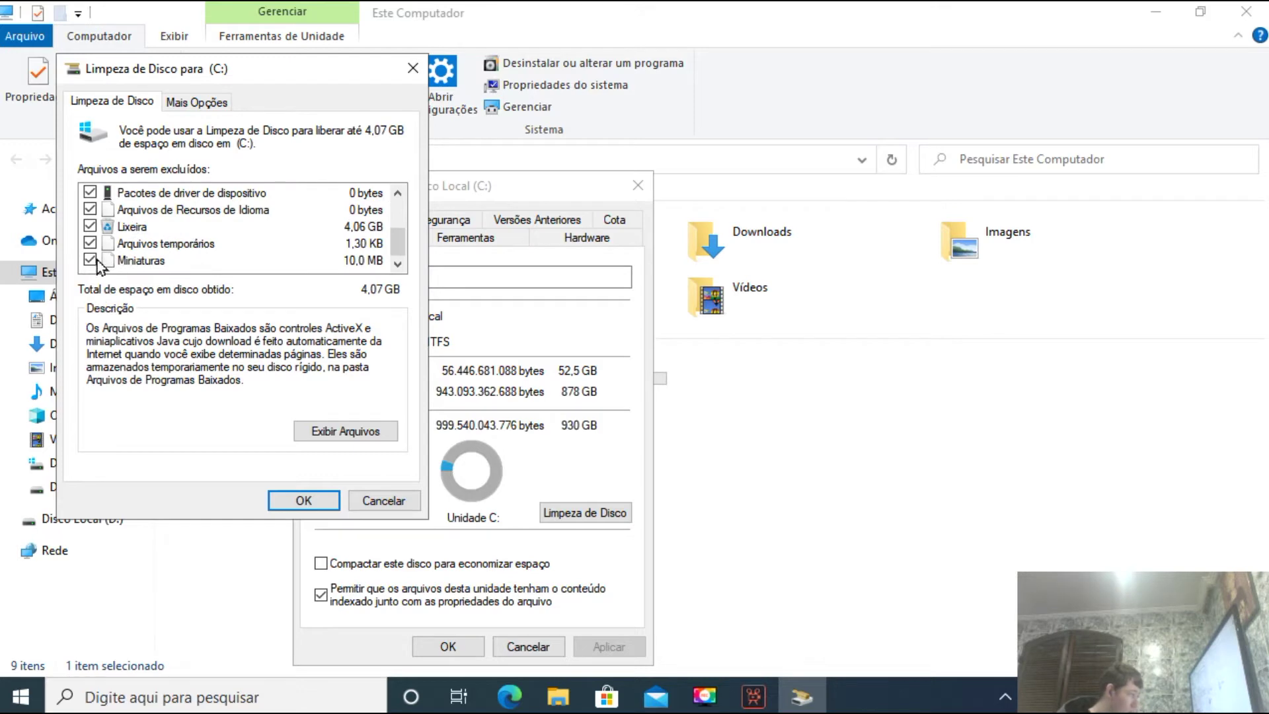
{"action": "scroll", "coordinate": [142, 248], "scroll_direction": "up", "scroll_amount": 2}
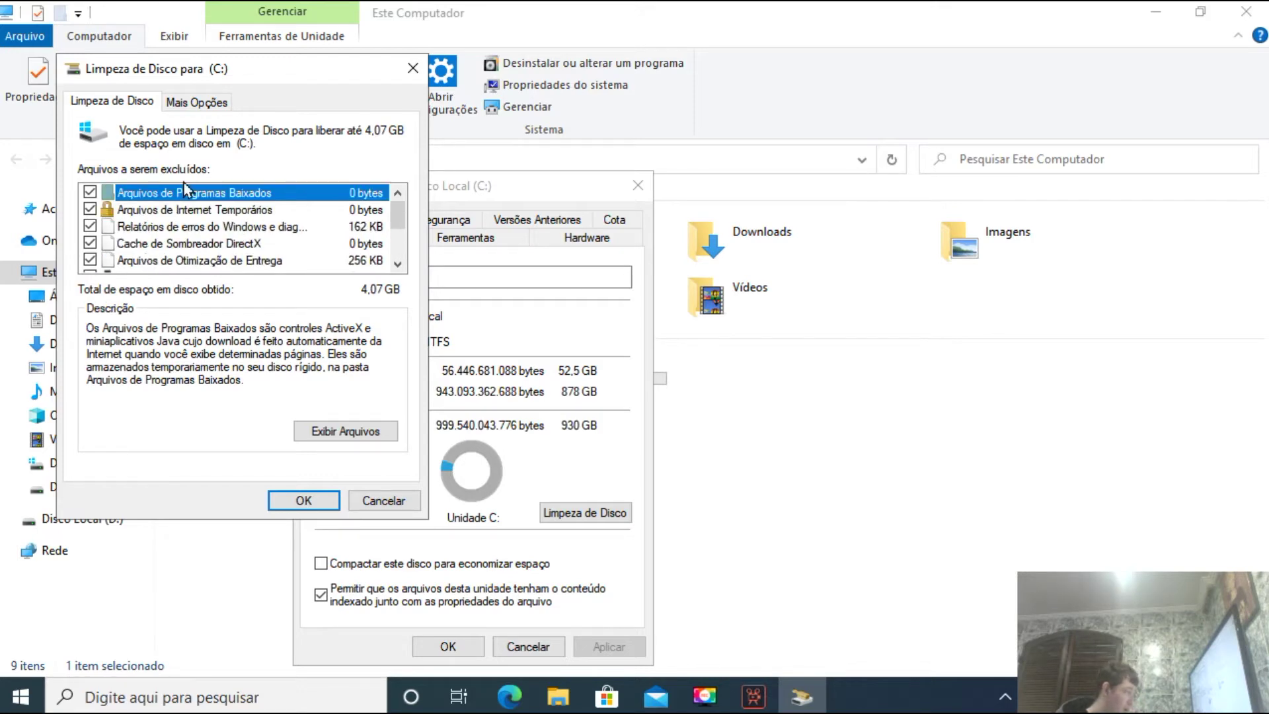
{"action": "scroll", "coordinate": [142, 237], "scroll_direction": "down", "scroll_amount": 1}
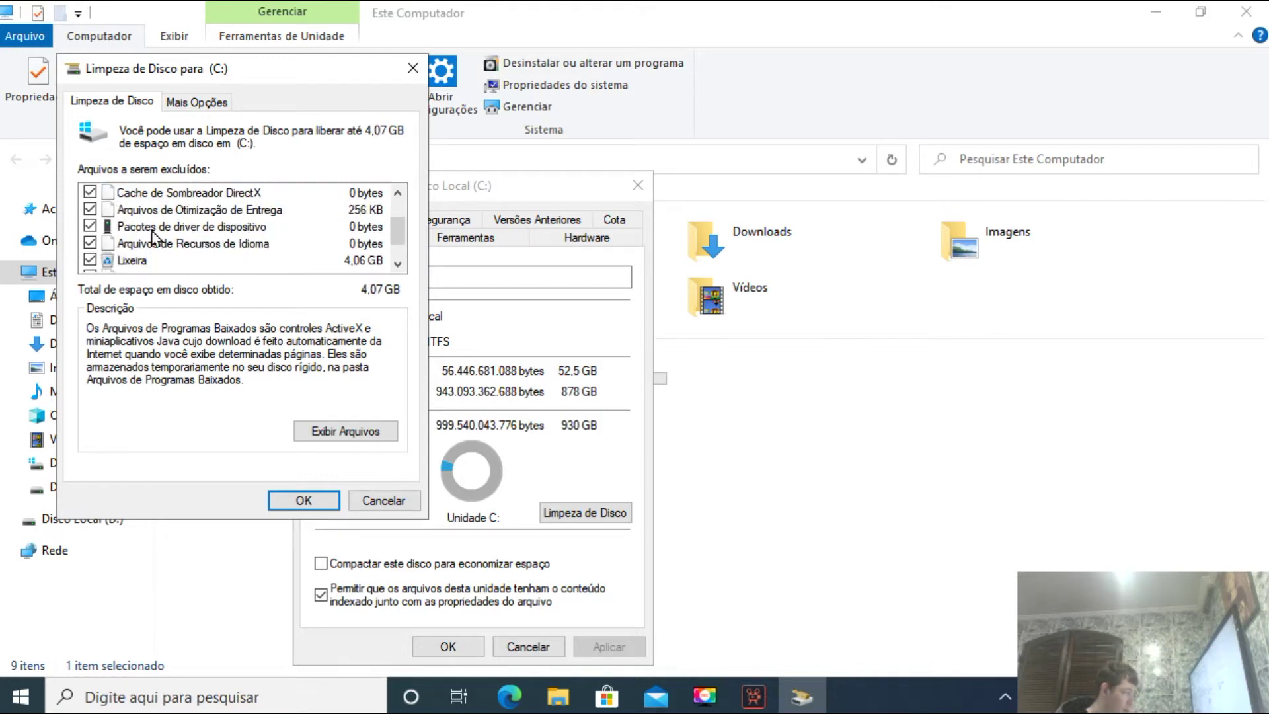
{"action": "scroll", "coordinate": [125, 258], "scroll_direction": "down", "scroll_amount": 1}
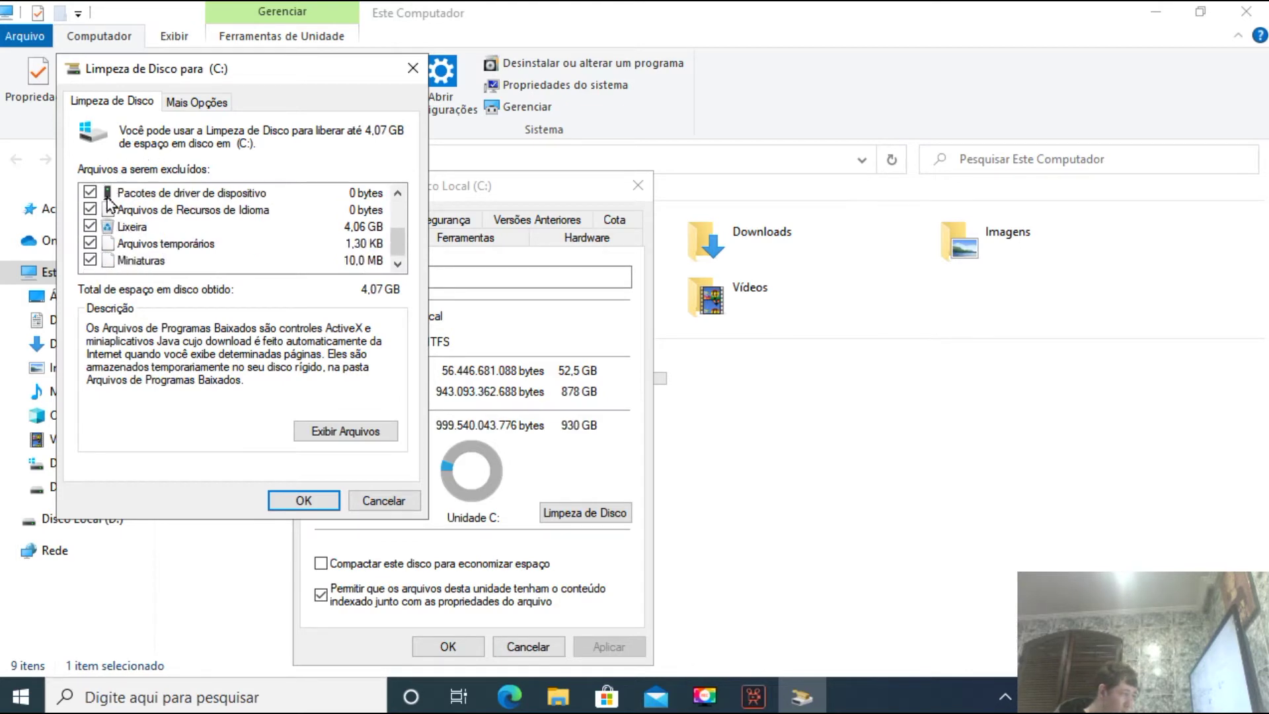
{"action": "scroll", "coordinate": [169, 252], "scroll_direction": "up", "scroll_amount": 1}
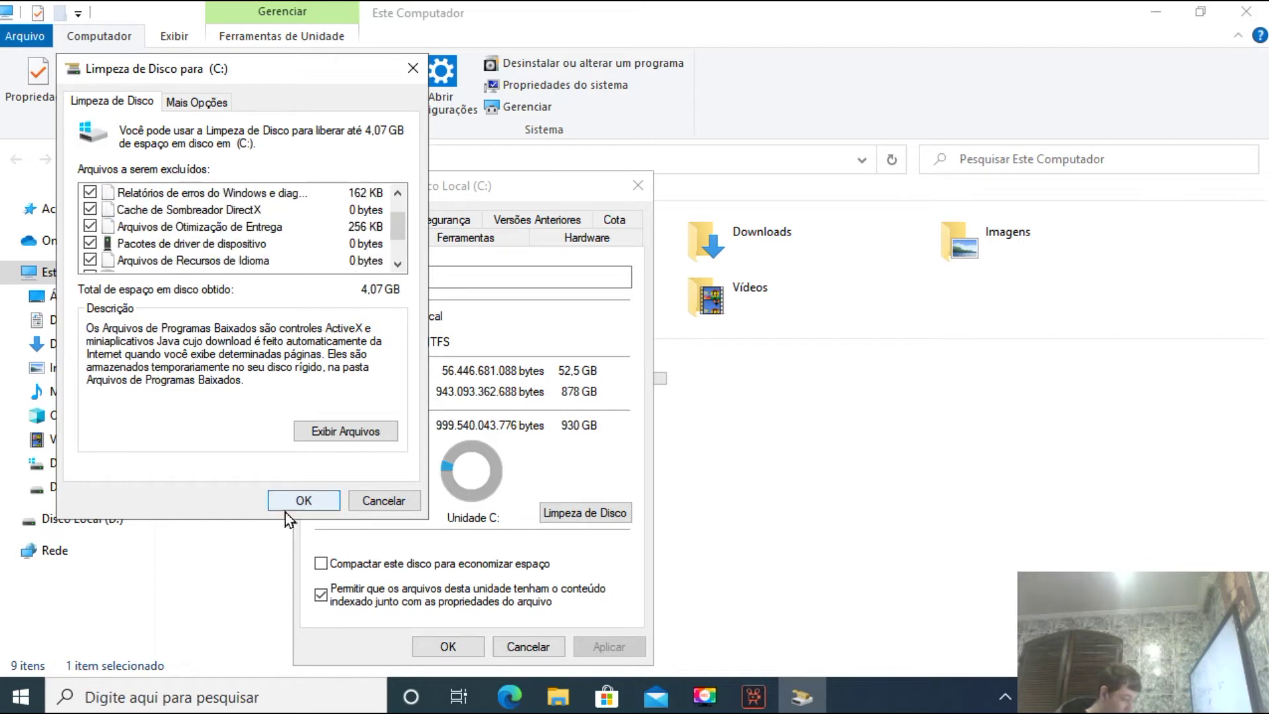
{"action": "left_click", "coordinate": [327, 505]}
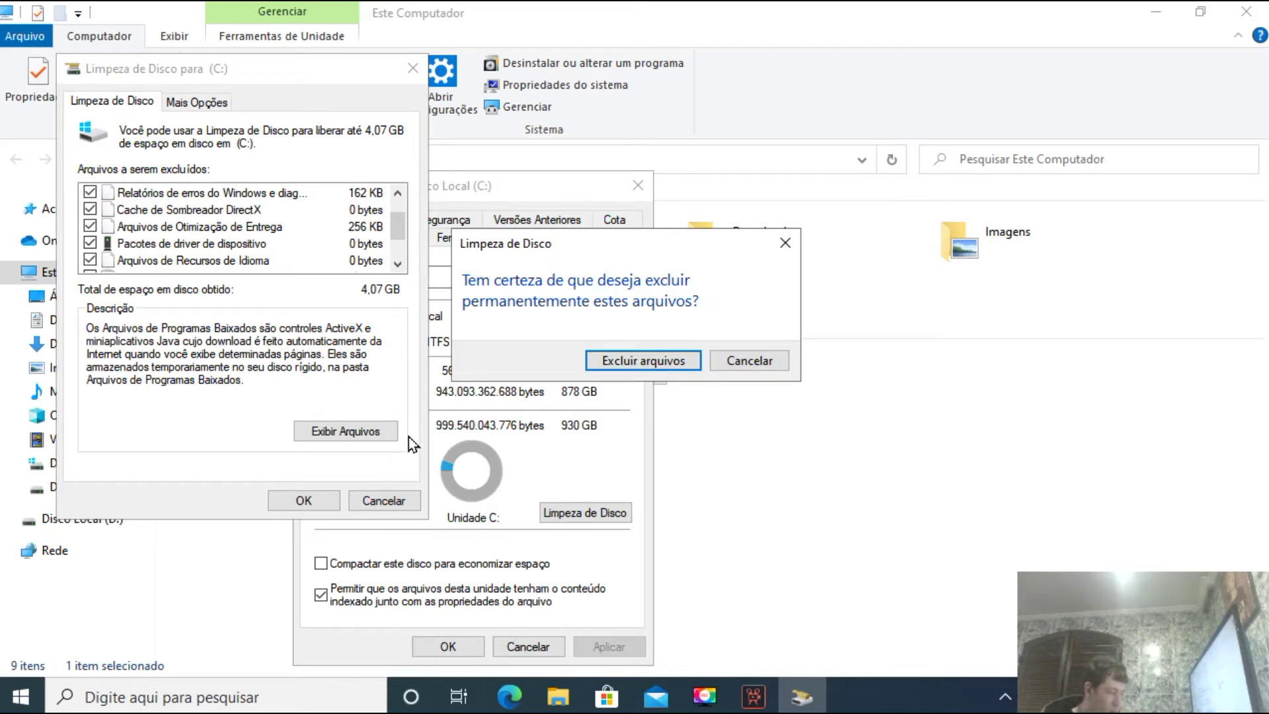
{"action": "left_click", "coordinate": [629, 368]}
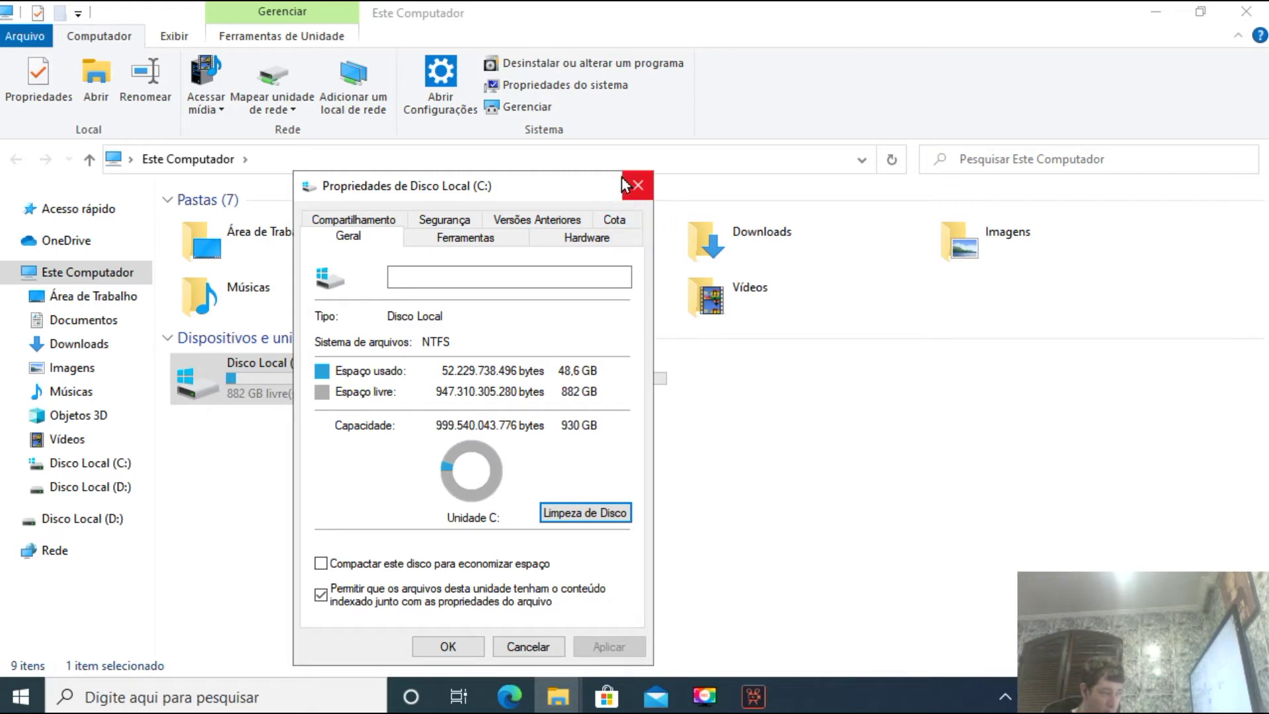
Step: Close the C: drive properties and the This PC window
{"action": "left_click", "coordinate": [626, 197]}
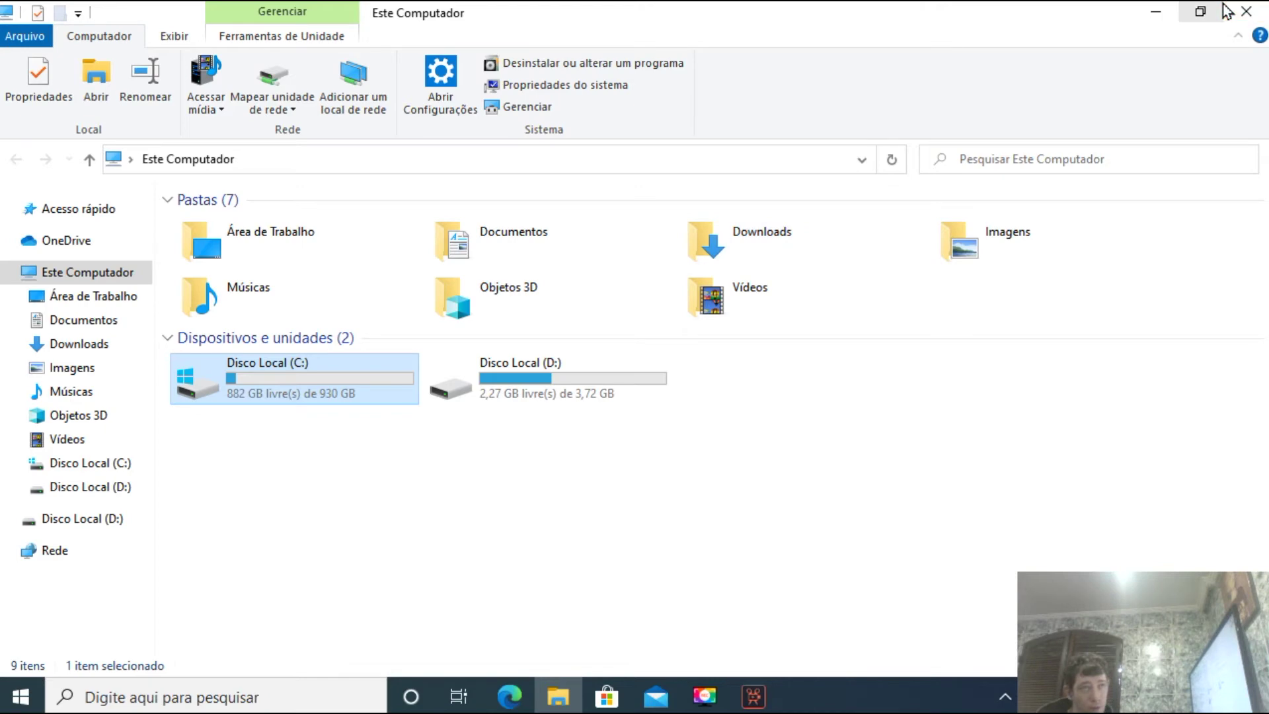
{"action": "left_click", "coordinate": [1200, 11]}
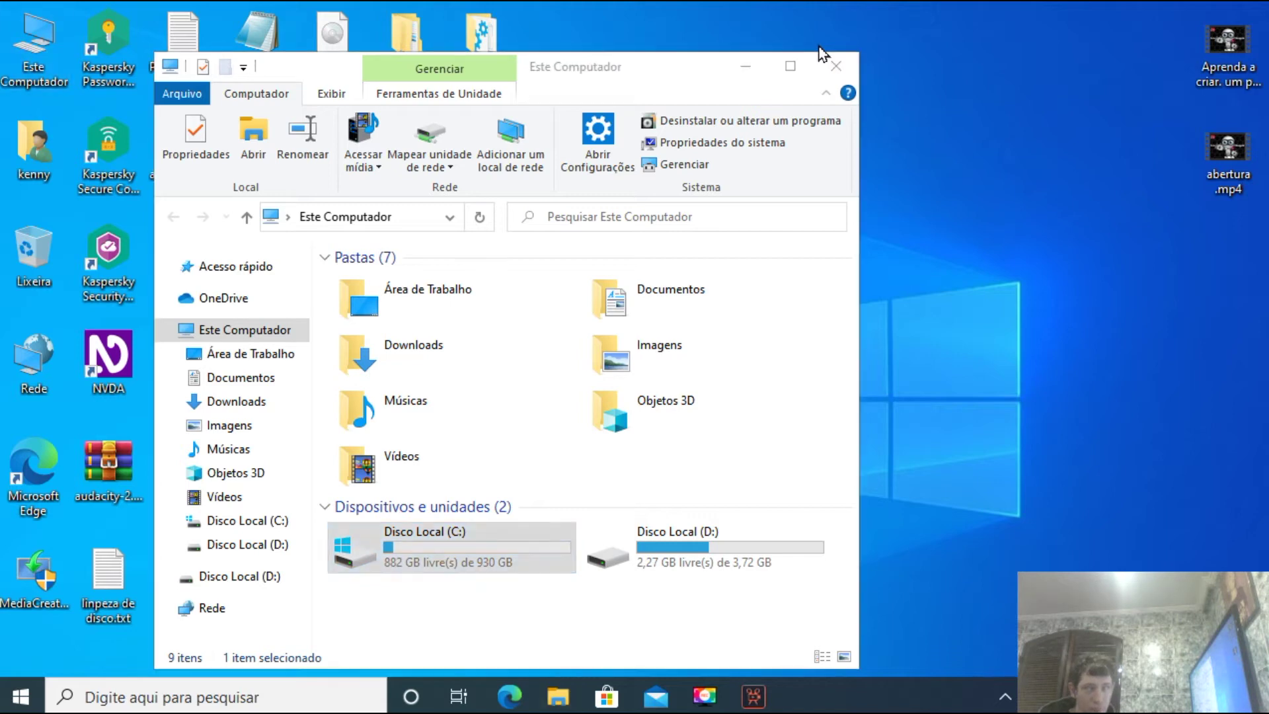
{"action": "left_click", "coordinate": [828, 67]}
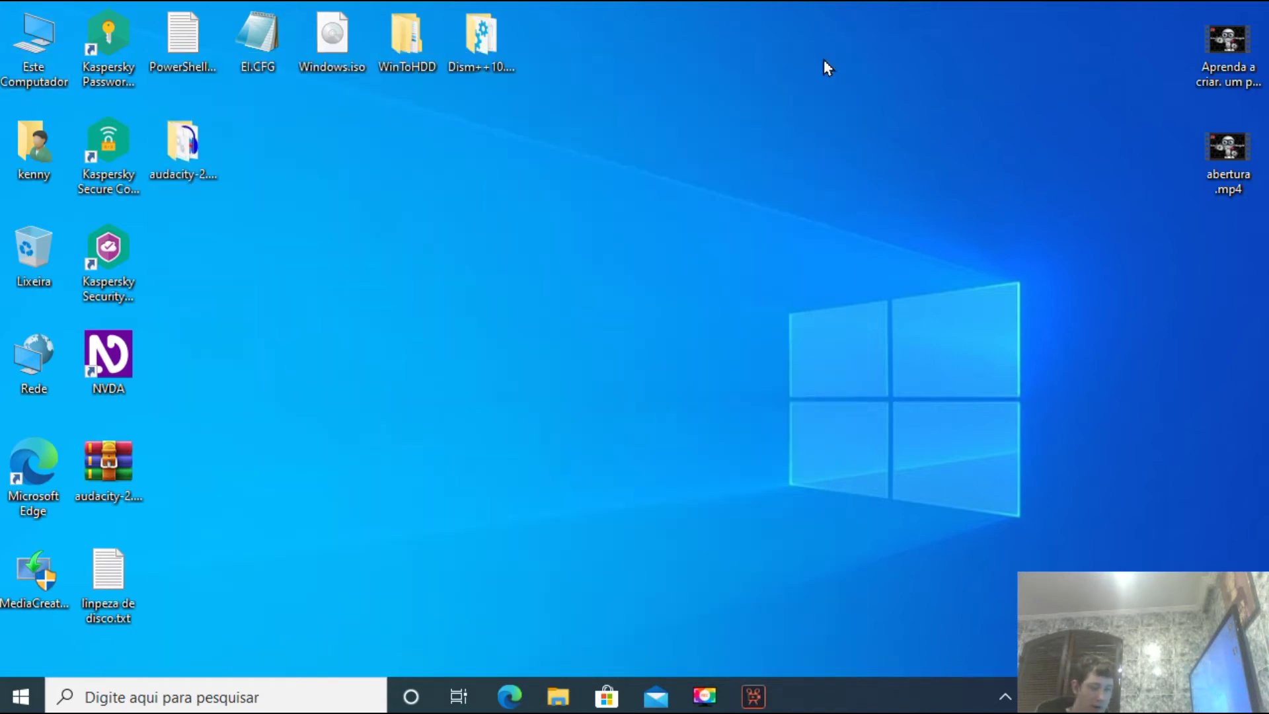
Step: Search Windows for cmd, run Prompt de Comando as administrator with elevation approved, and move its window higher on the desktop
{"action": "left_click", "coordinate": [241, 695]}
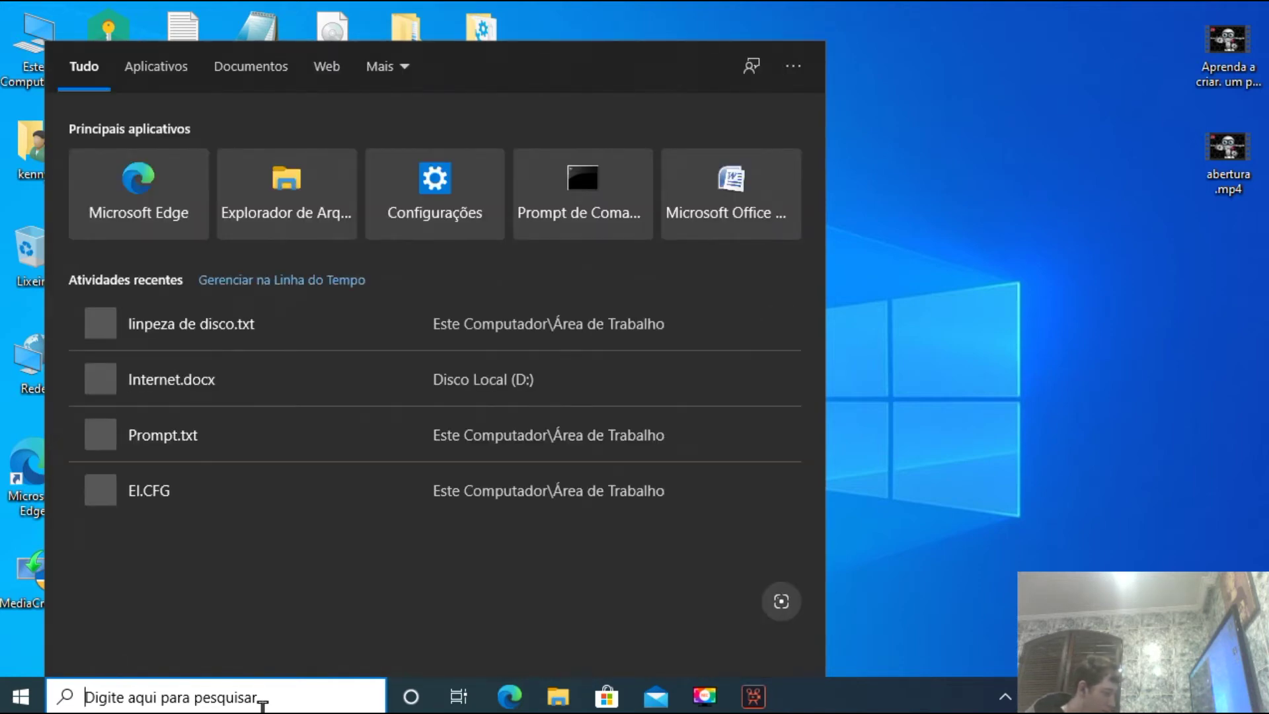
{"action": "type", "text": "cmd"}
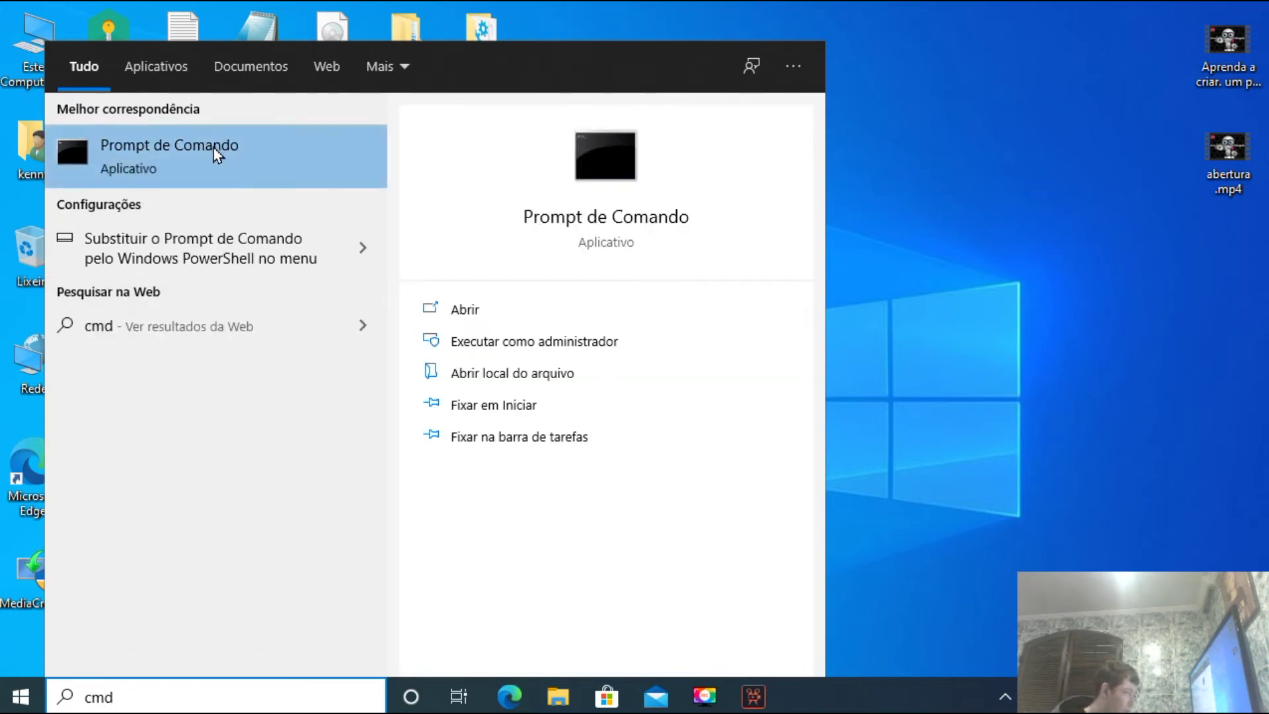
{"action": "right_click", "coordinate": [186, 160]}
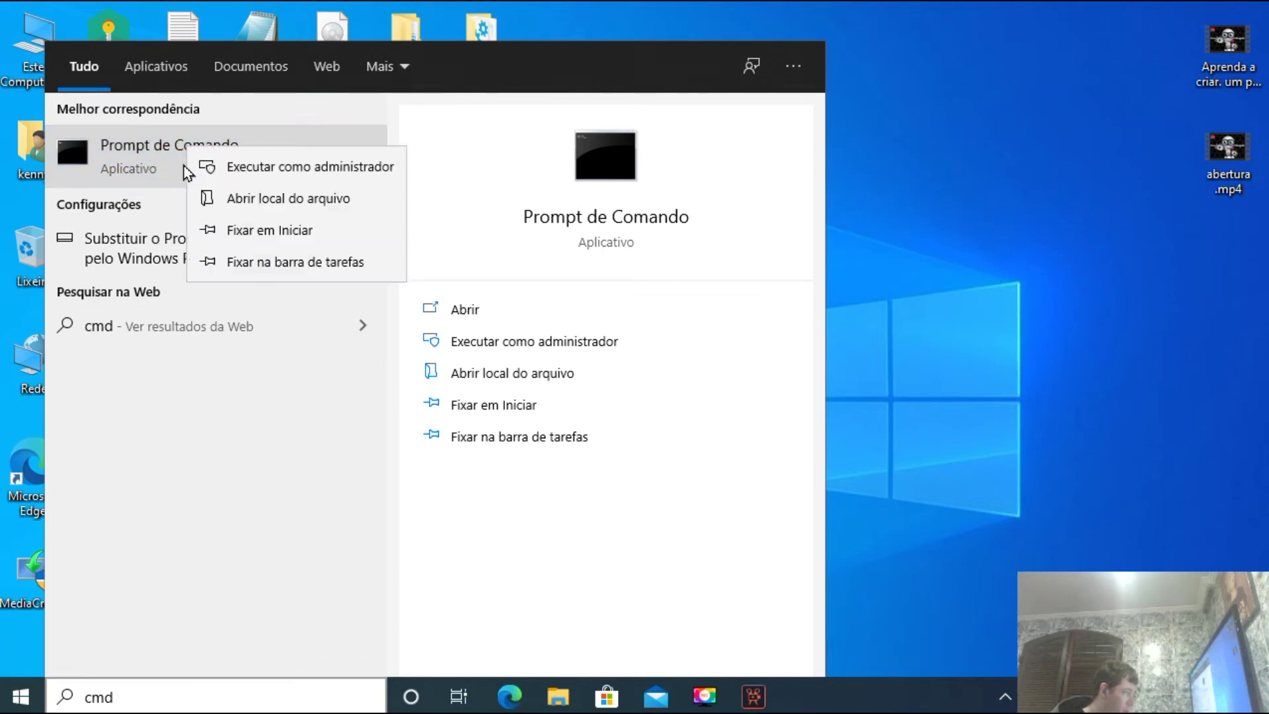
{"action": "left_click", "coordinate": [225, 173]}
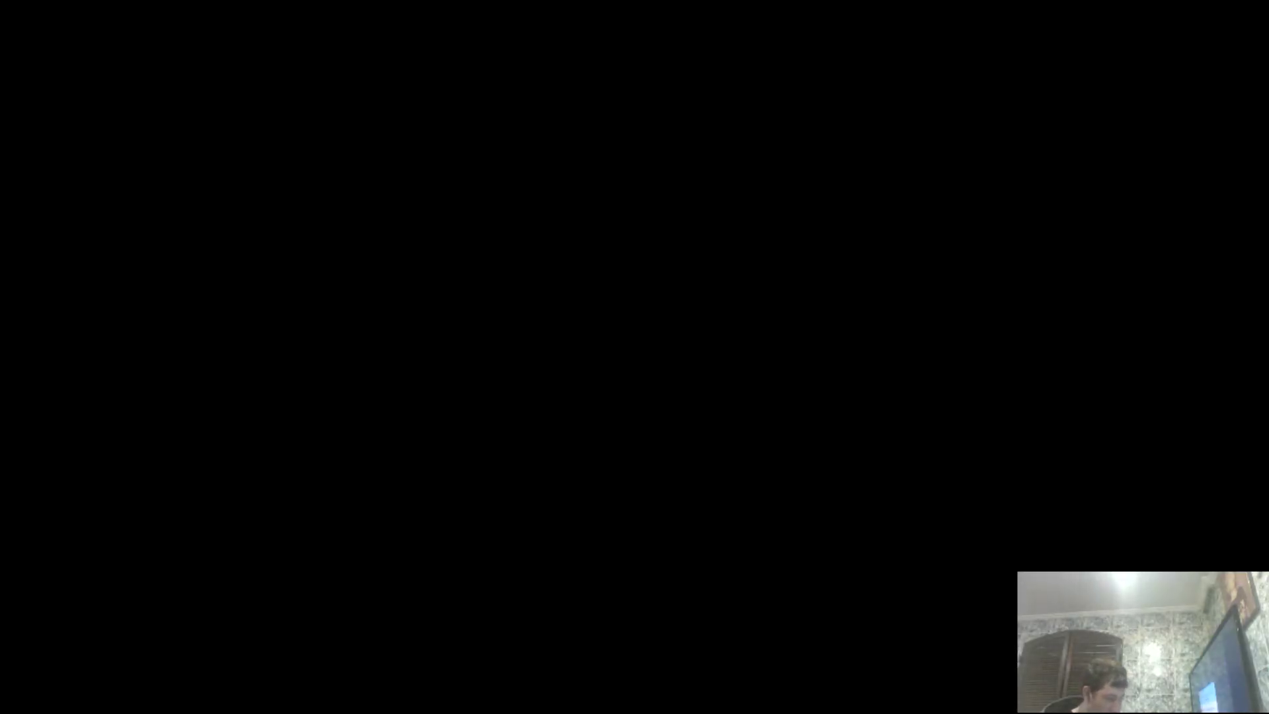
{"action": "left_click", "coordinate": [550, 483]}
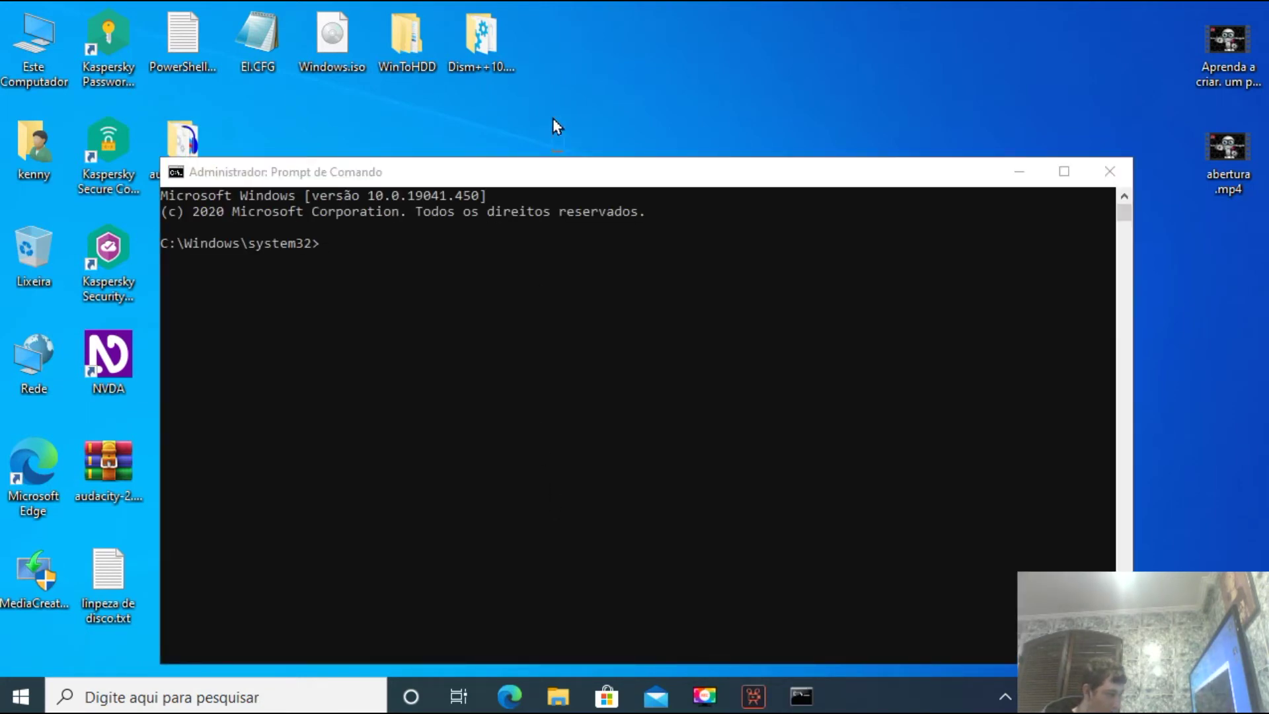
{"action": "left_click_drag", "start_coordinate": [529, 157], "coordinate": [497, 49]}
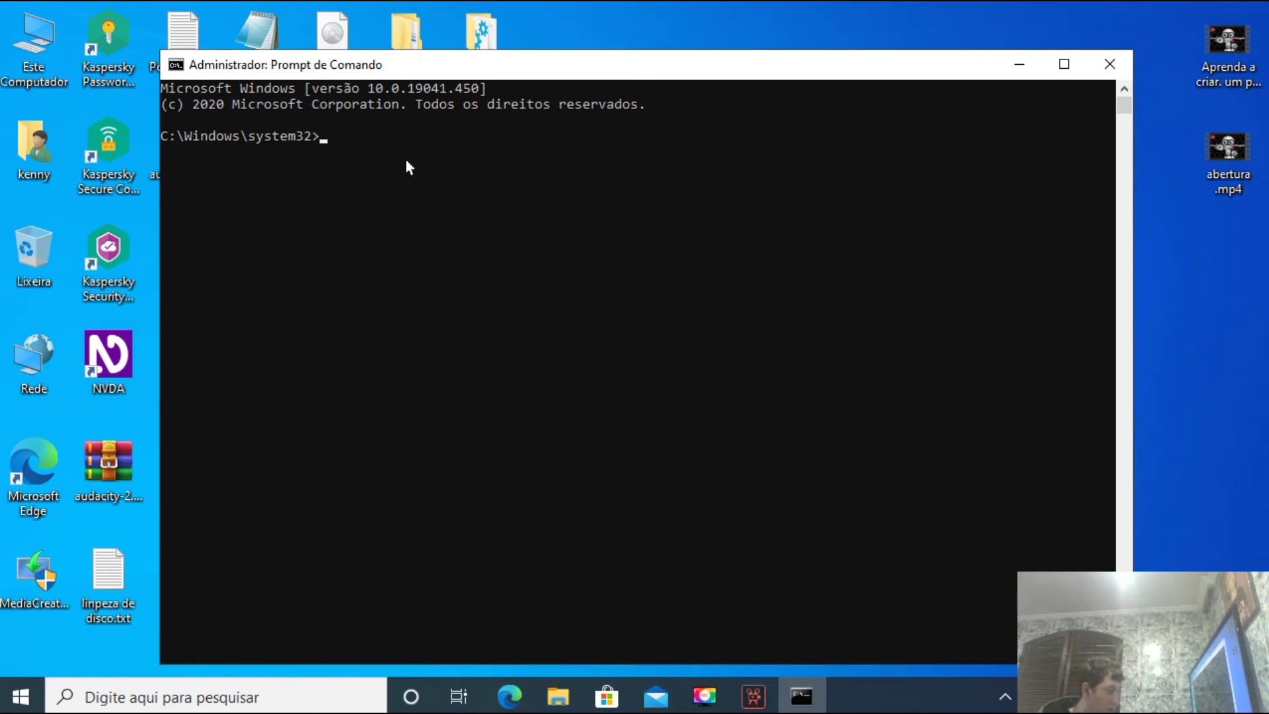
Step: Run cleanmgr.exe in the elevated prompt and choose drive (C:) as the unit to clean
{"action": "left_click", "coordinate": [403, 152]}
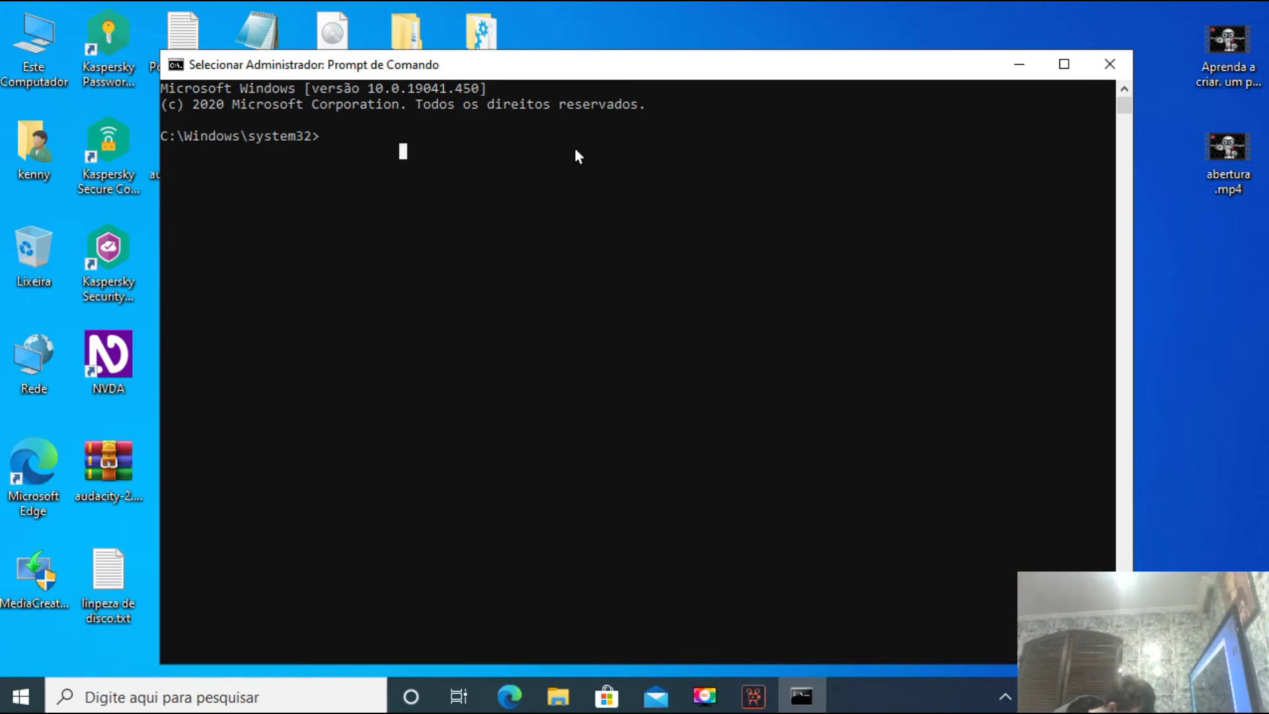
{"action": "type", "text": "cleanmgr.exe"}
{"action": "key", "text": "Return"}
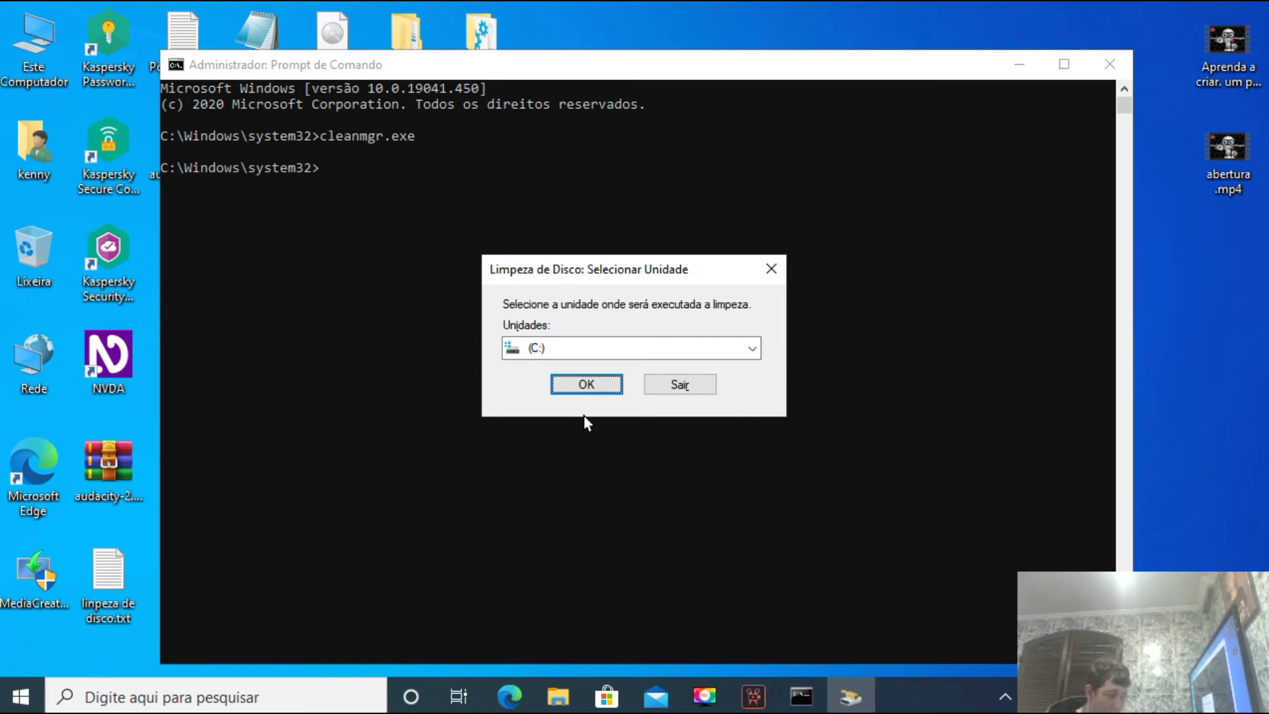
{"action": "left_click", "coordinate": [574, 386]}
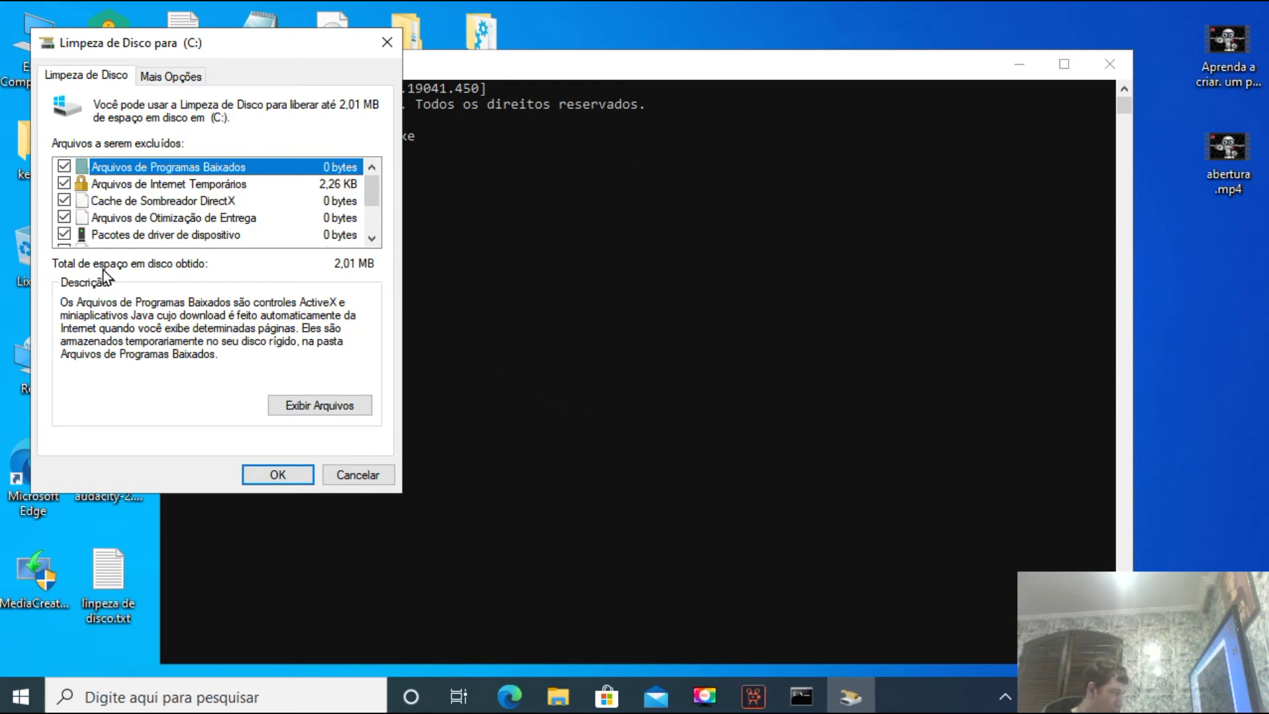
Step: Check the categories listed by the command-launched Disk Cleanup and confirm permanent deletion of the selected files
{"action": "scroll", "coordinate": [105, 205], "scroll_direction": "down", "scroll_amount": 1}
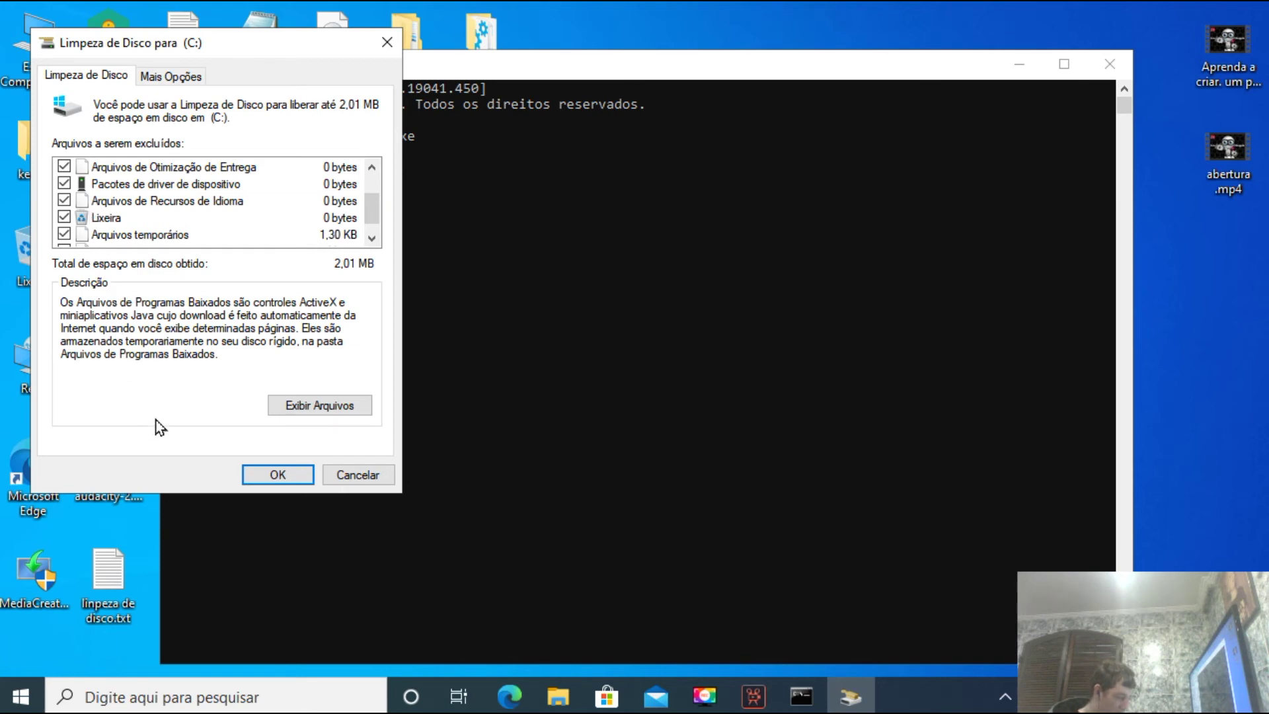
{"action": "left_click", "coordinate": [281, 479]}
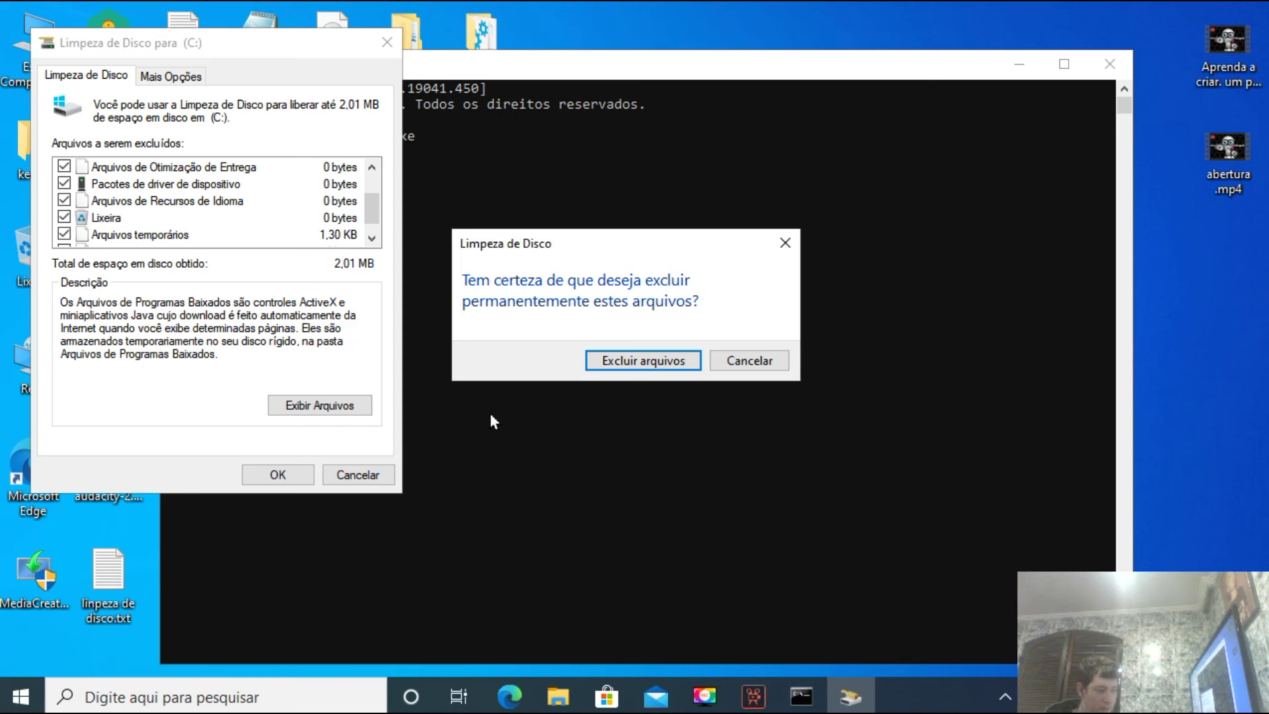
{"action": "left_click", "coordinate": [618, 358]}
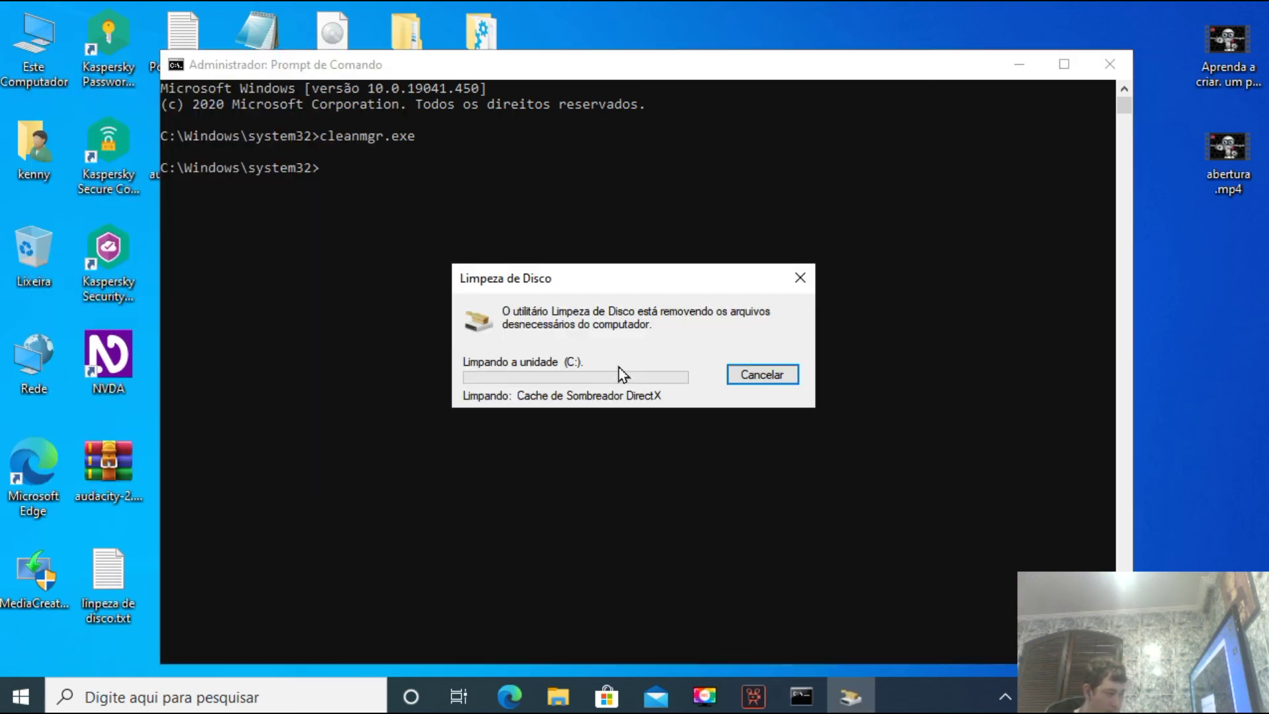